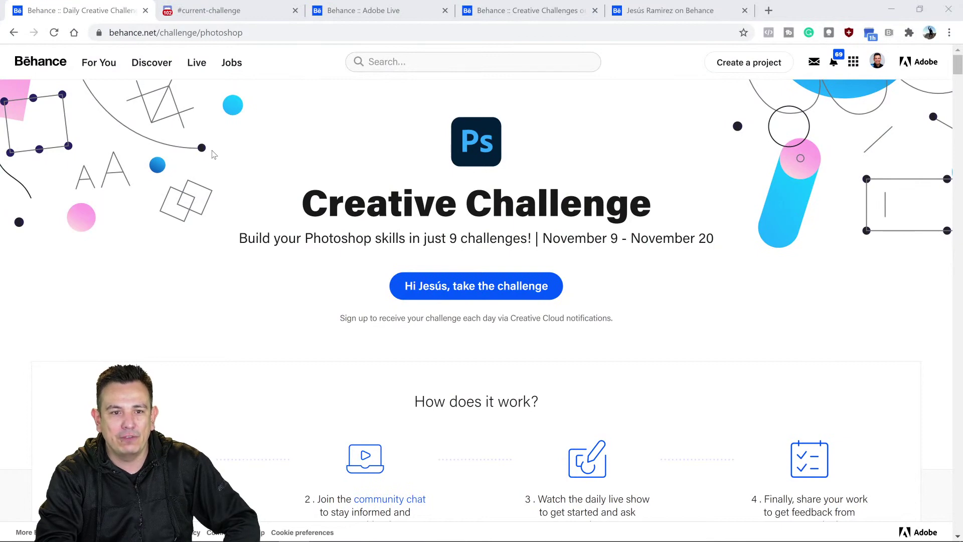
- Scroll the Behance challenge list down to the November 13 'Design a Logo' Live Shapes card
scroll(217, 190, down, 8)
scroll(217, 190, down, 6)
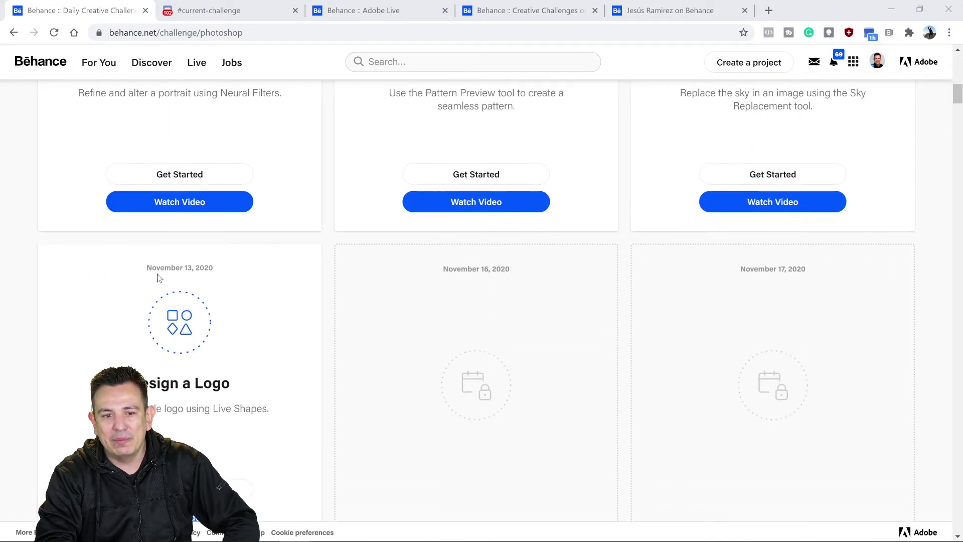
scroll(89, 329, down, 3)
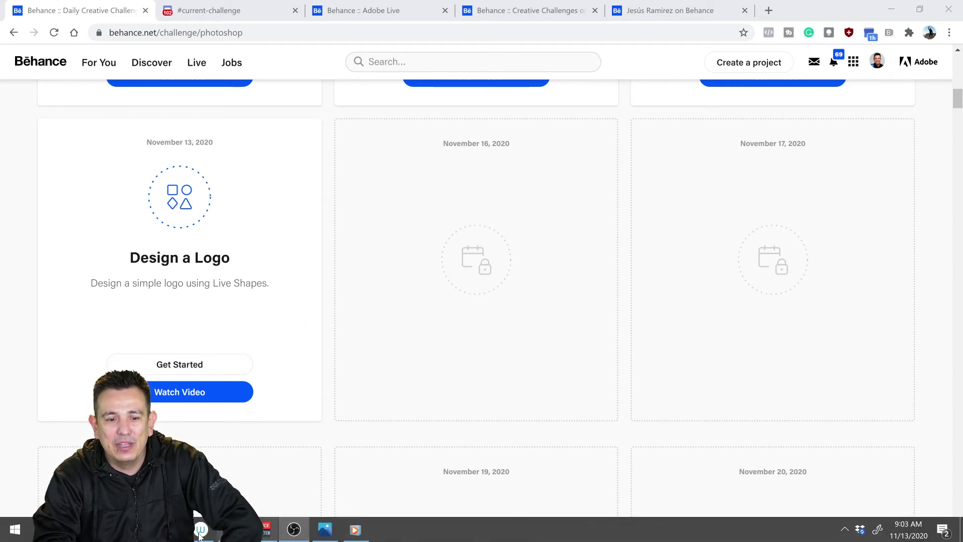
- Bring up the '04 - Design a Logo.psd' banana sketch in Photoshop and reveal Edit Toolbar
click(233, 529)
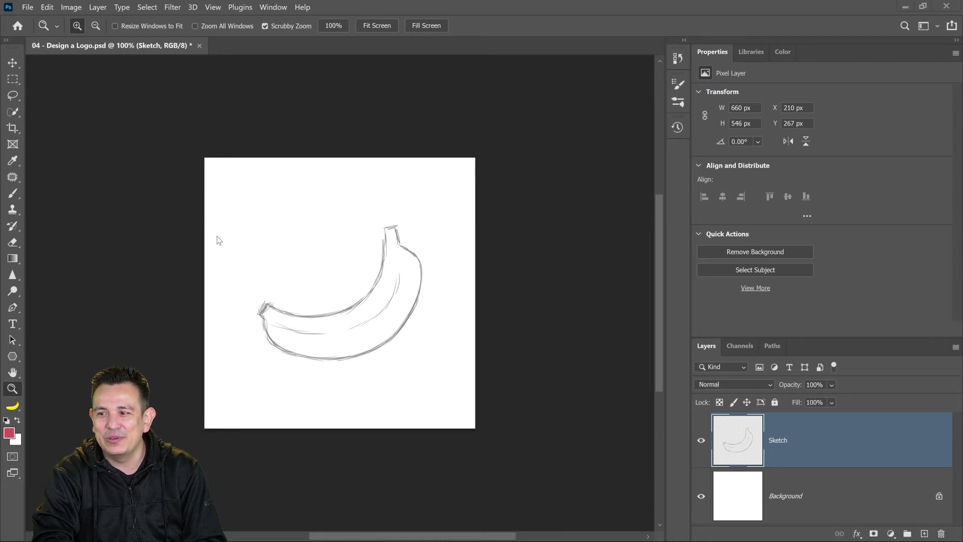
click(14, 406)
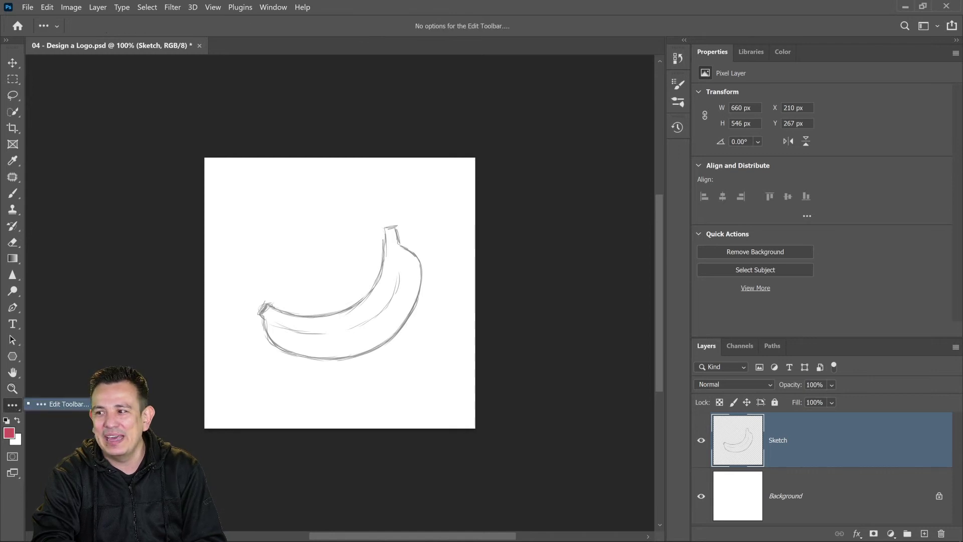
click(79, 406)
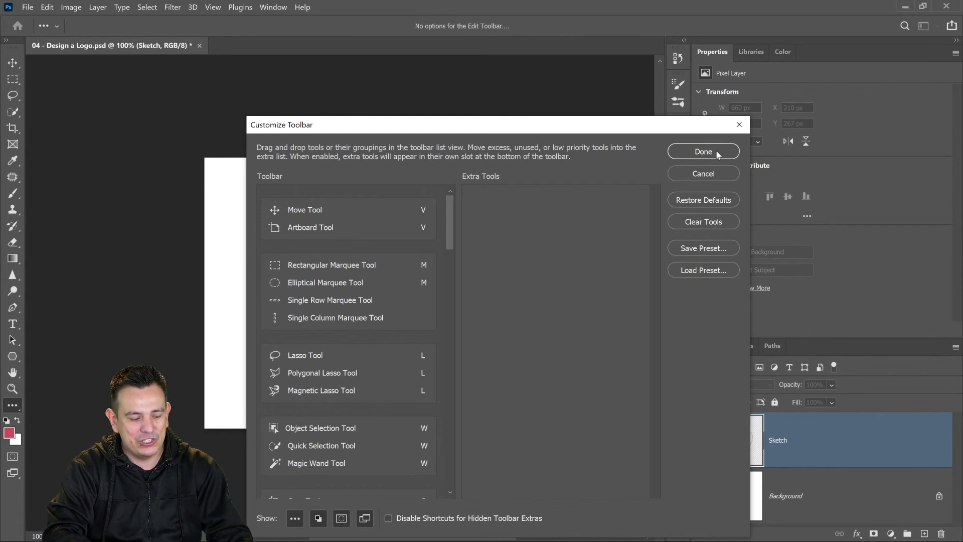
click(703, 171)
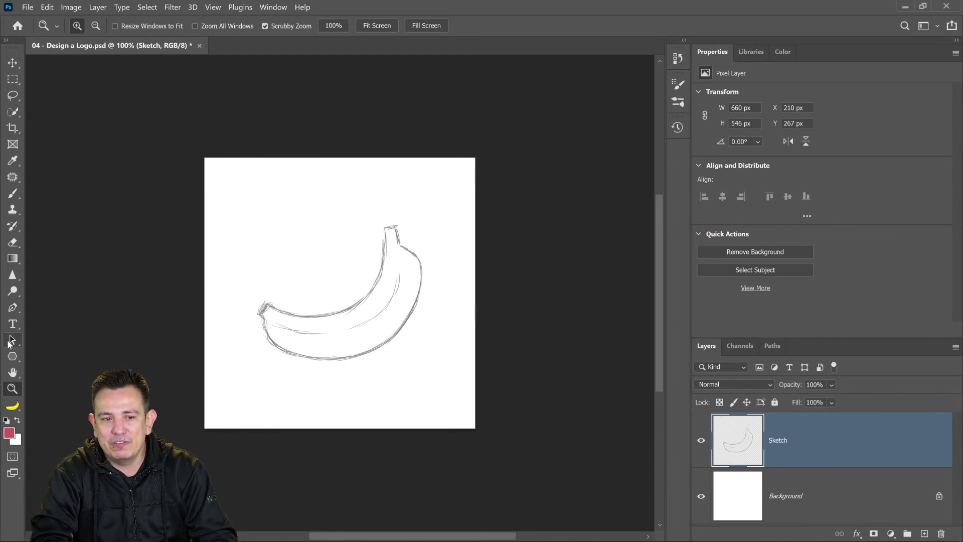
- Select the Polygon shape tool, check Edit Toolbar without changes, and list the shape tools
click(10, 308)
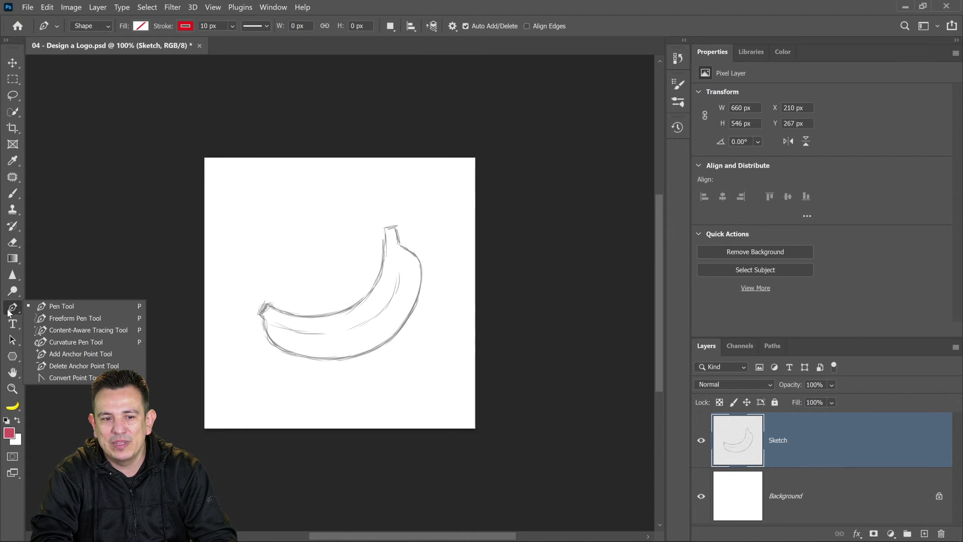
click(10, 356)
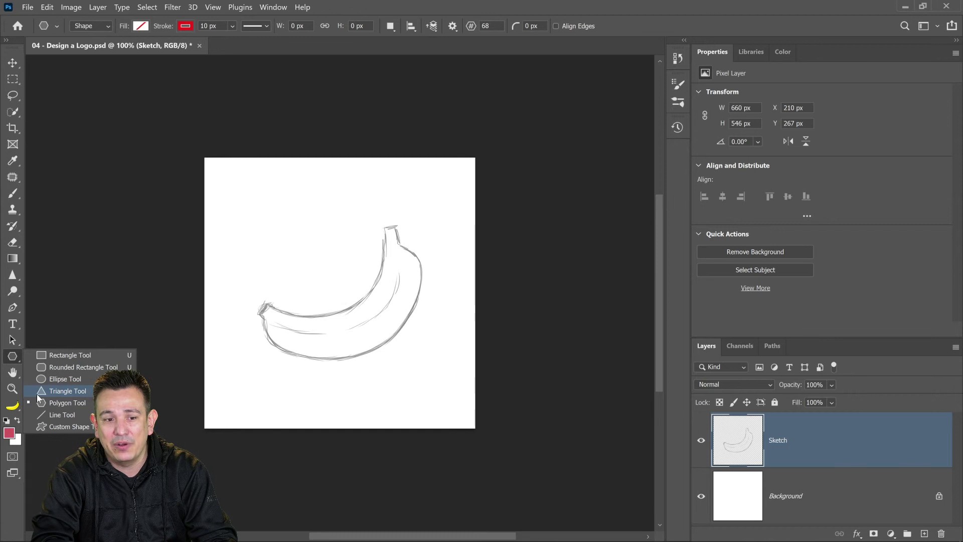
click(10, 408)
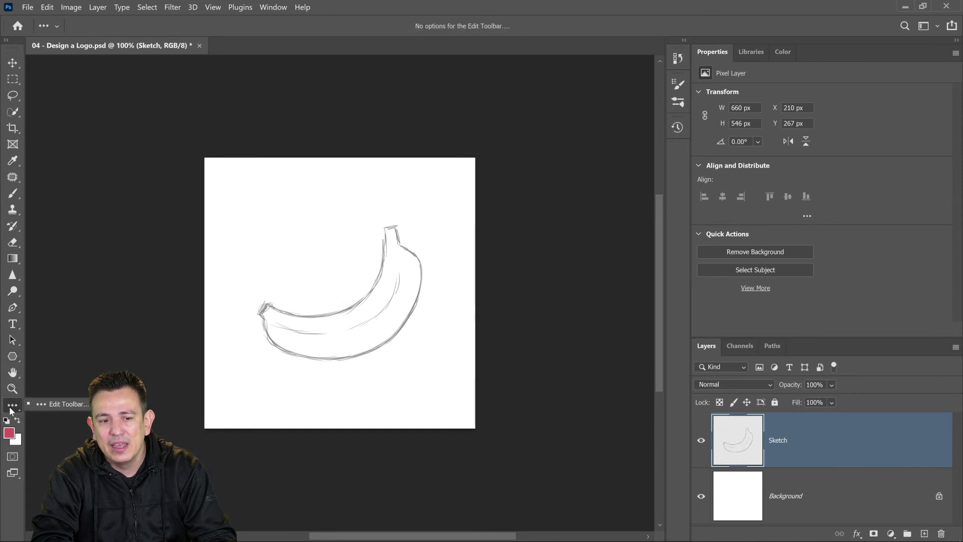
click(70, 404)
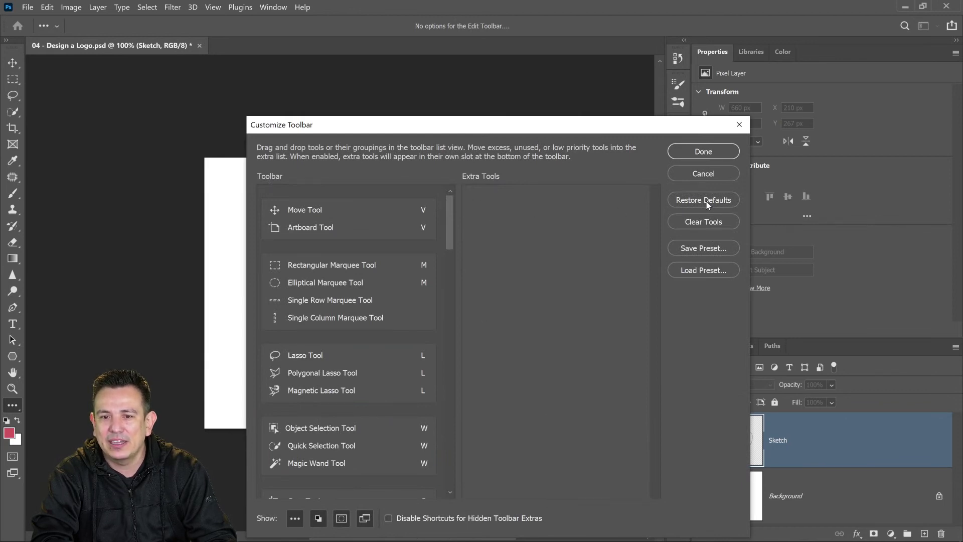
drag(447, 233, 459, 466)
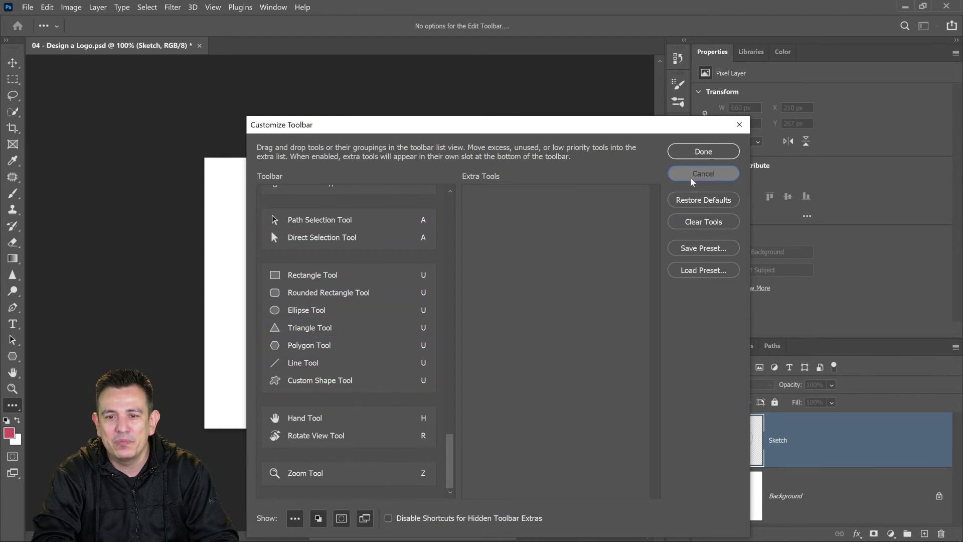
click(703, 174)
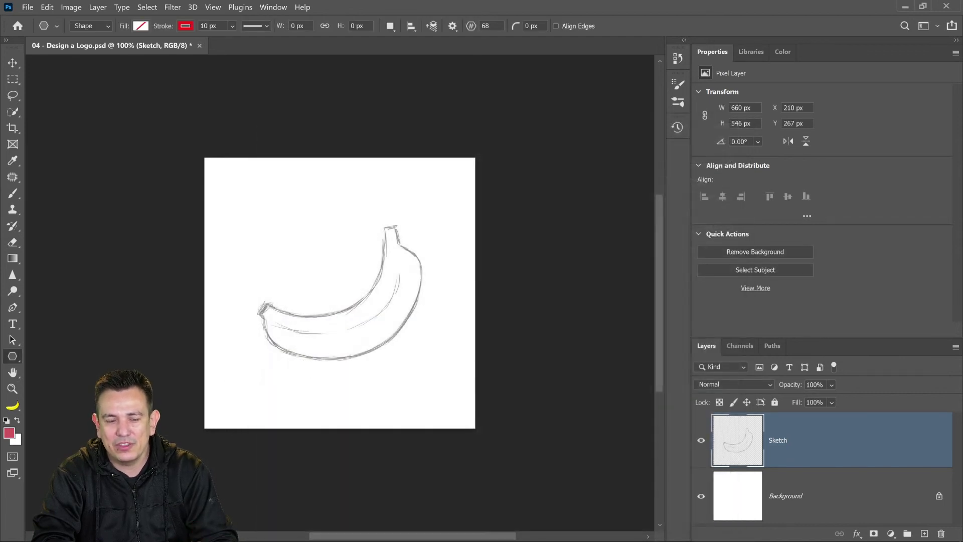
right_click(13, 357)
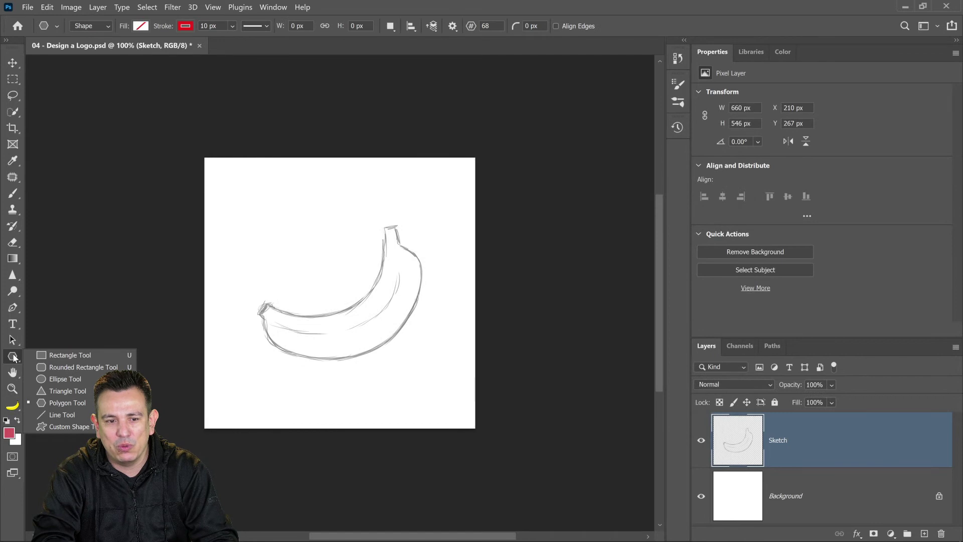
- Draw a diagonal red line above the banana with a solid stroke style
click(73, 416)
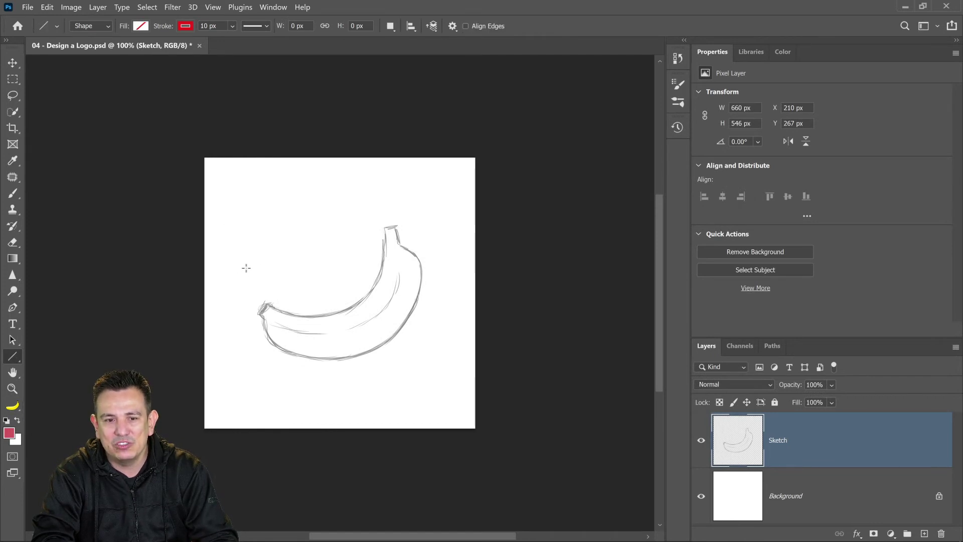
drag(232, 271, 394, 180)
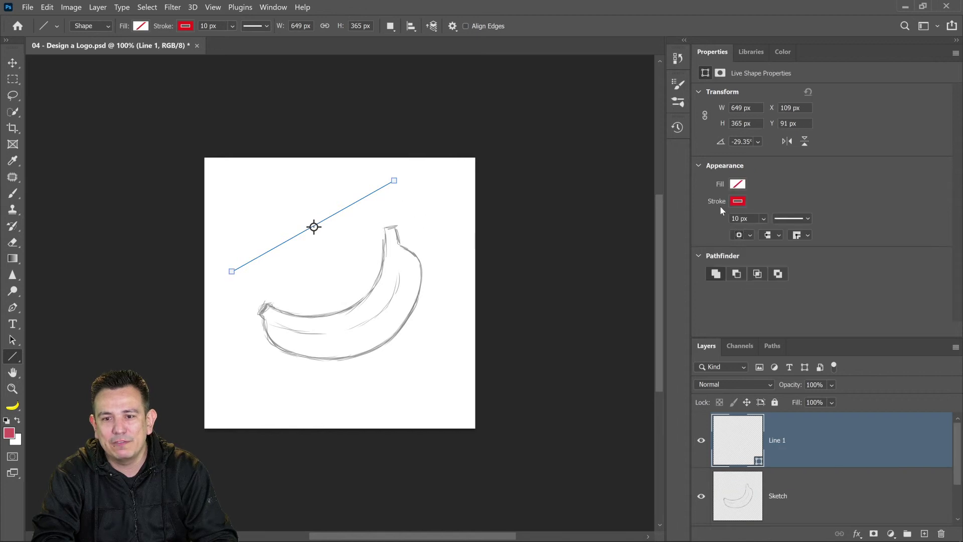
click(808, 219)
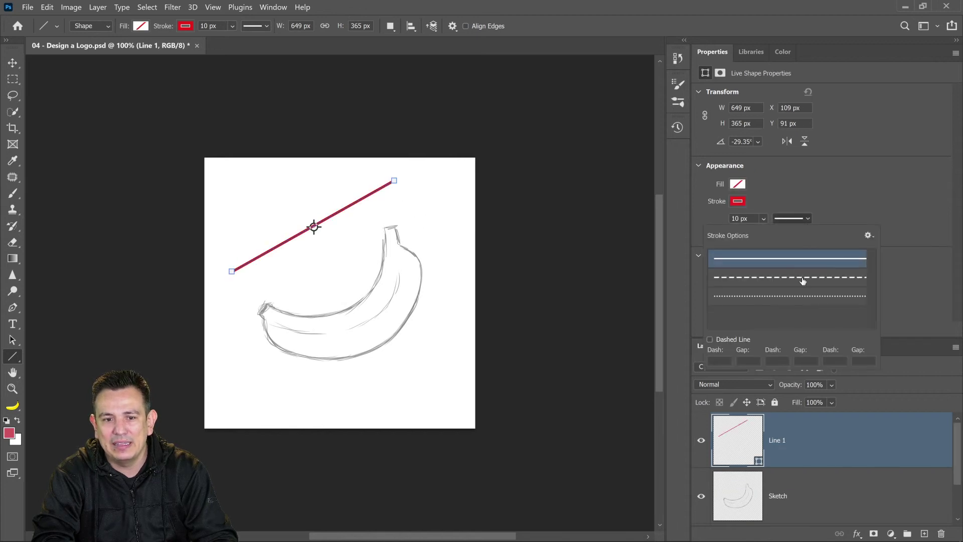
click(827, 199)
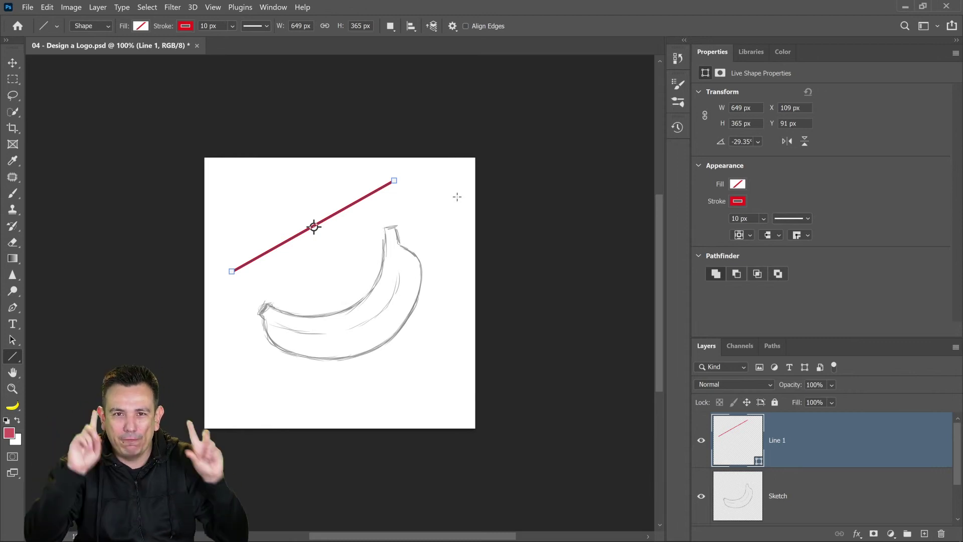
- Draw a thin rectangle along the canvas top with solid red fill and no stroke
right_click(12, 357)
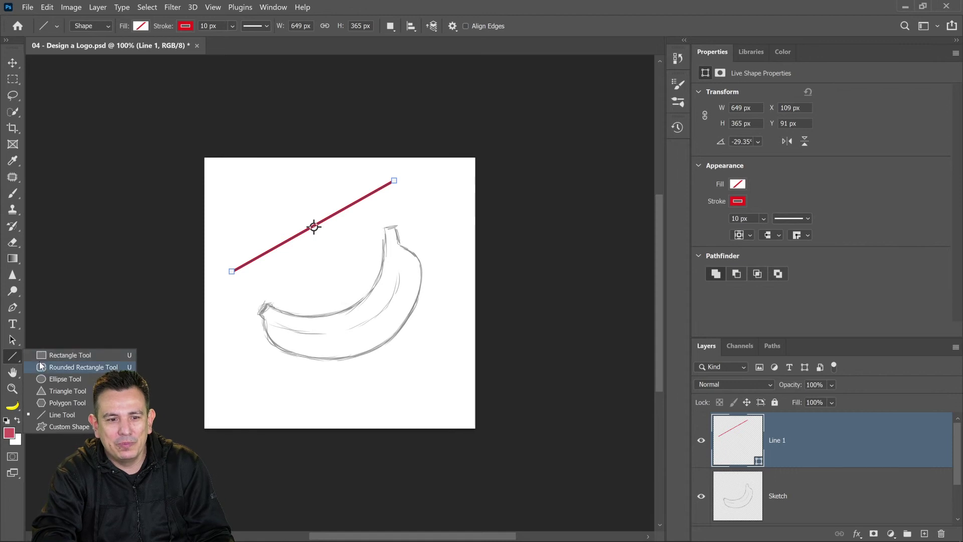
click(44, 359)
drag(246, 169, 398, 171)
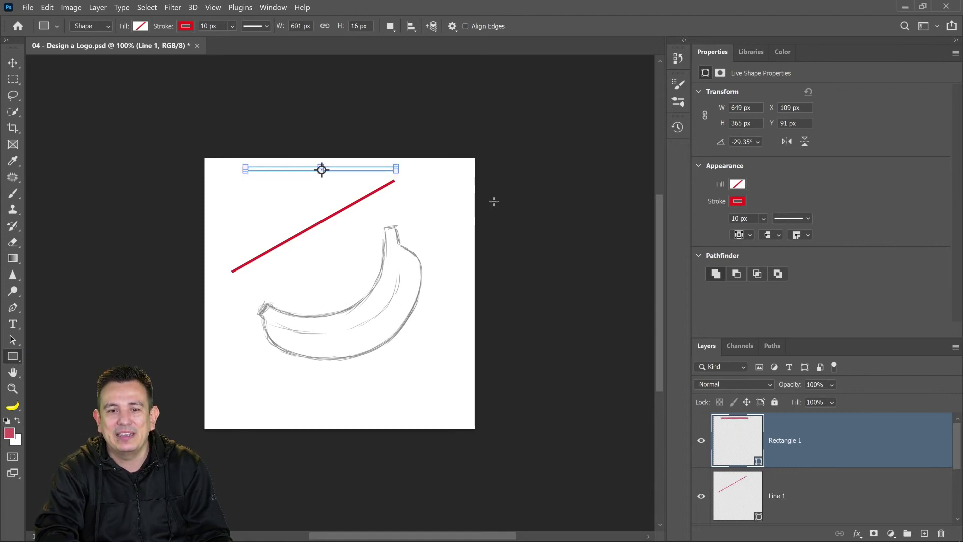
click(140, 26)
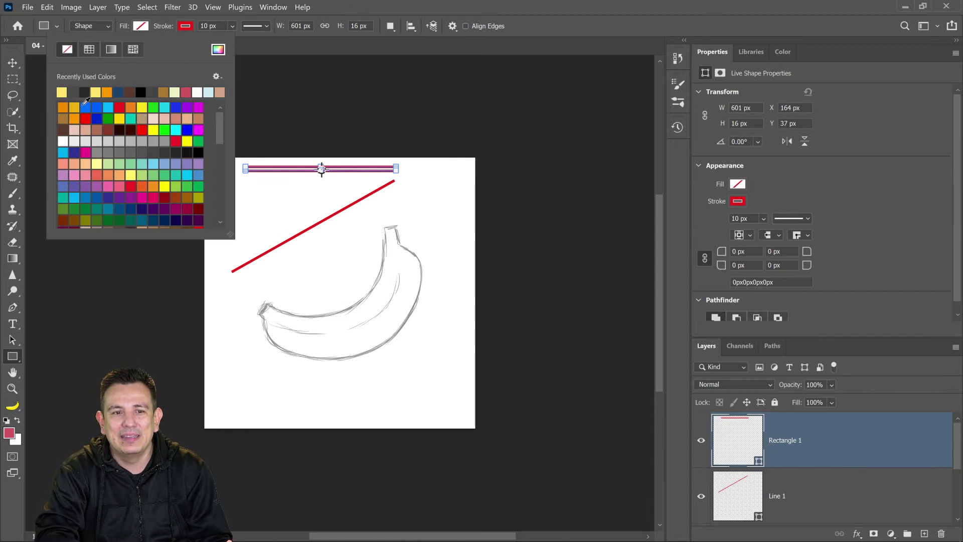
click(85, 119)
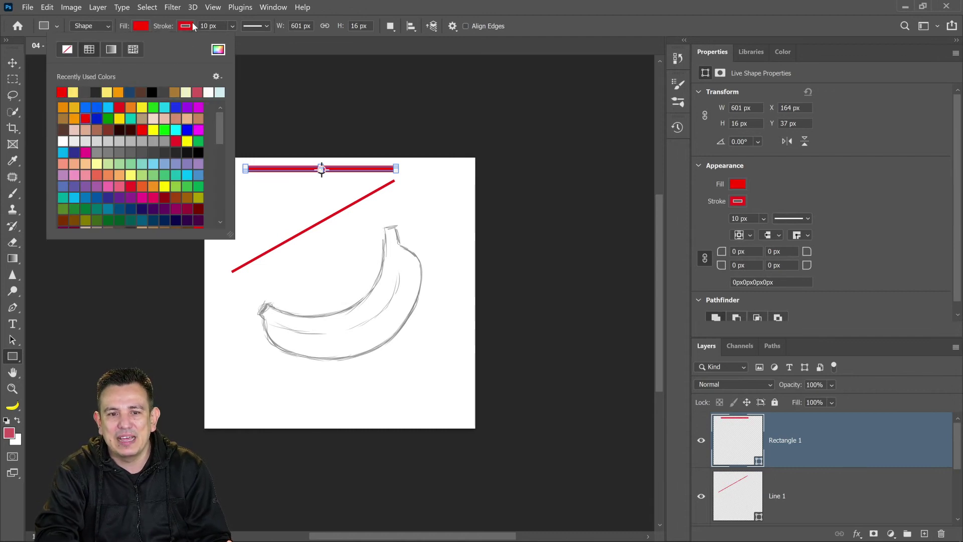
click(181, 26)
click(185, 26)
click(112, 49)
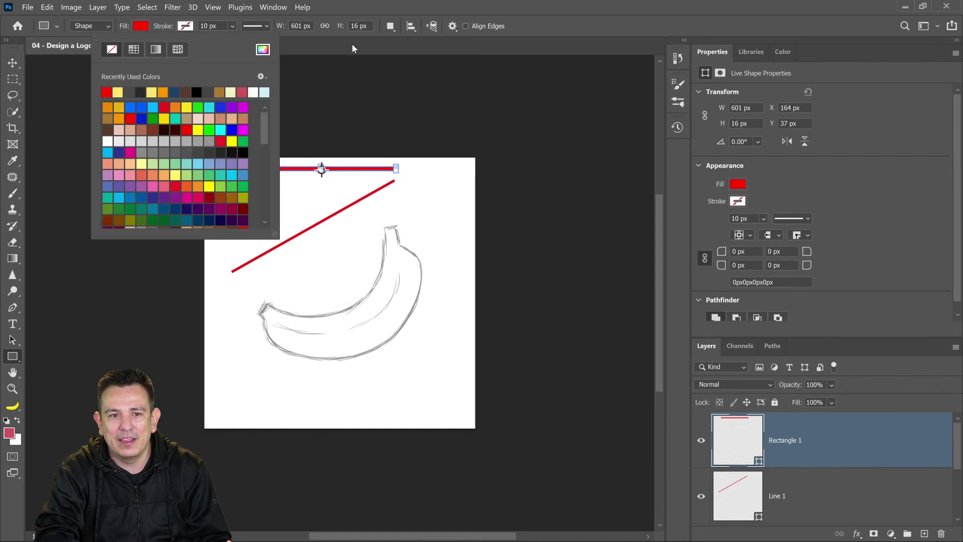
click(448, 179)
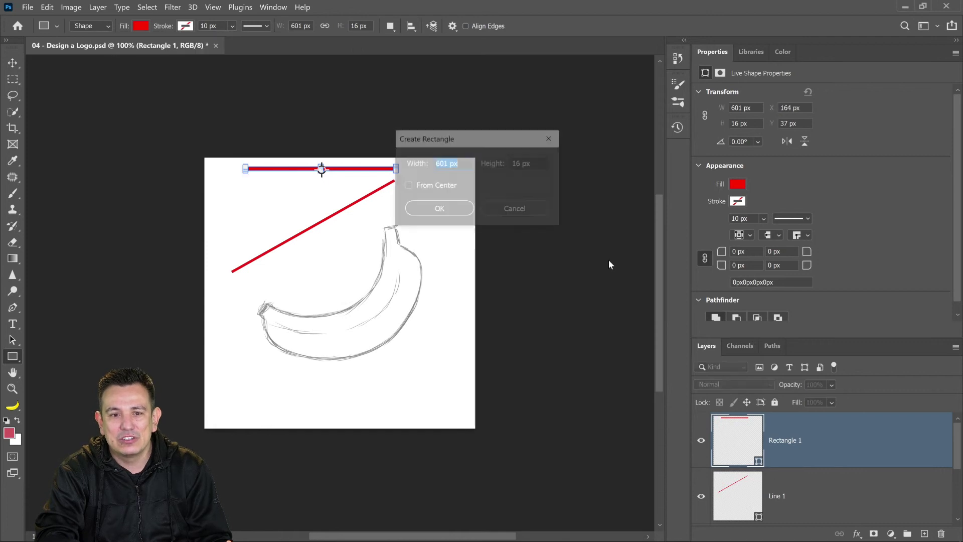
click(542, 214)
- Delete the Line 1 and Rectangle 1 layers
click(812, 511)
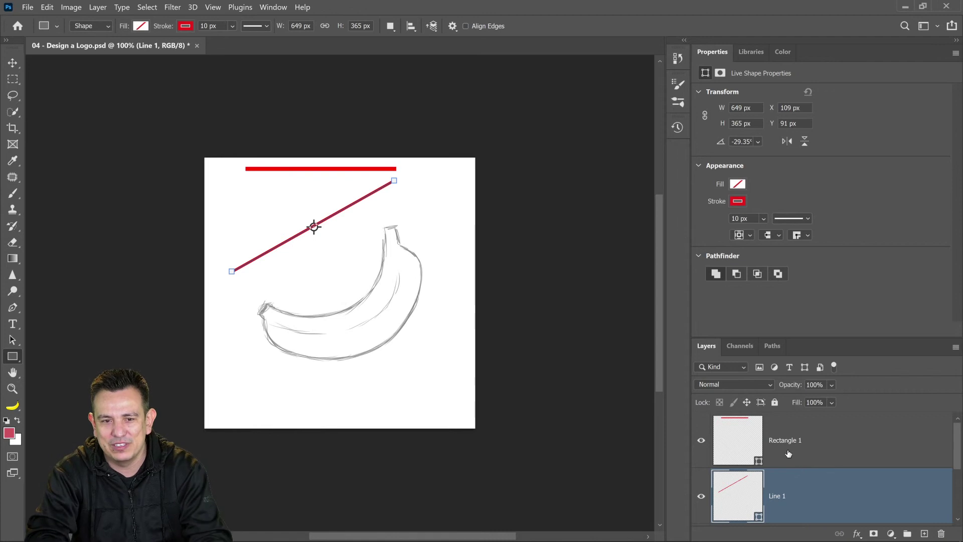
click(772, 447)
key(Delete)
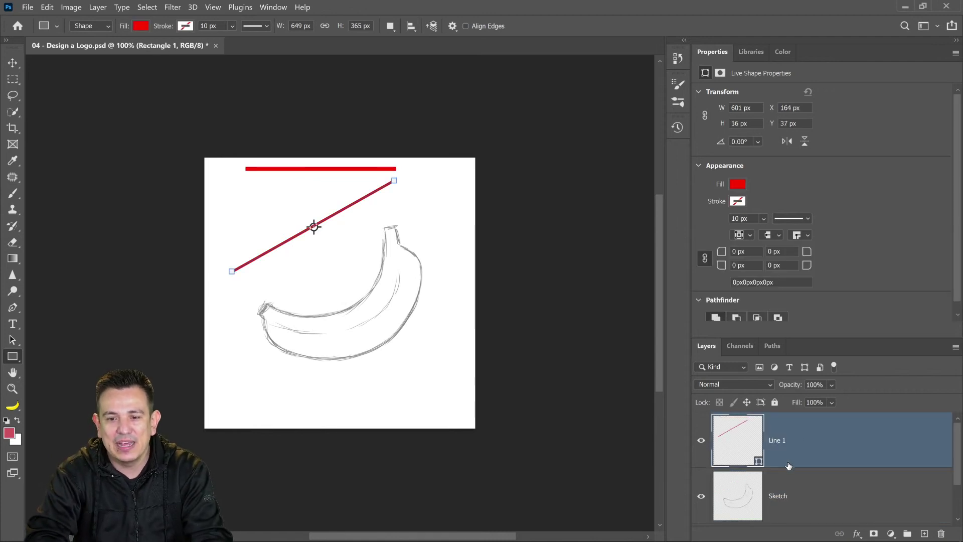
key(Delete)
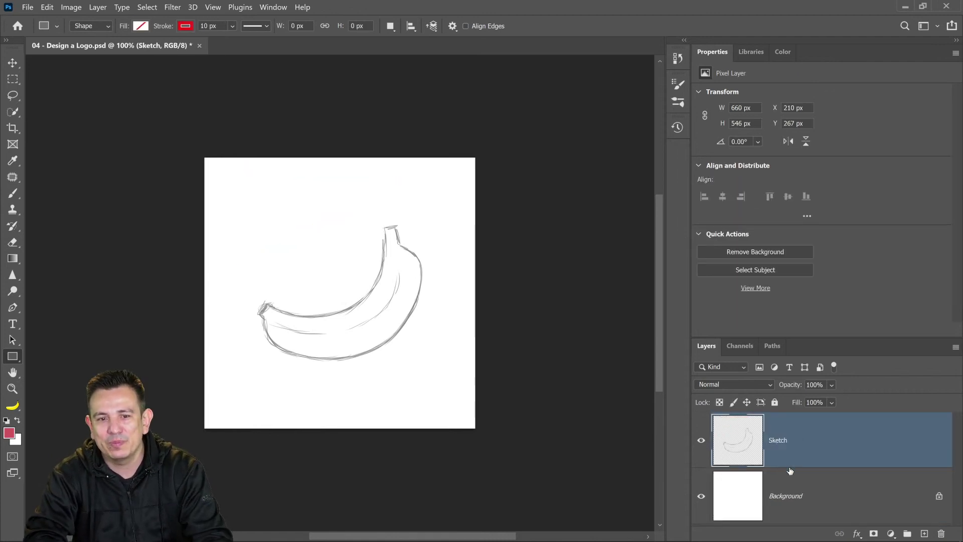
- Draw a triangle above the banana with the Triangle Tool and round its corners to 20 px
click(10, 357)
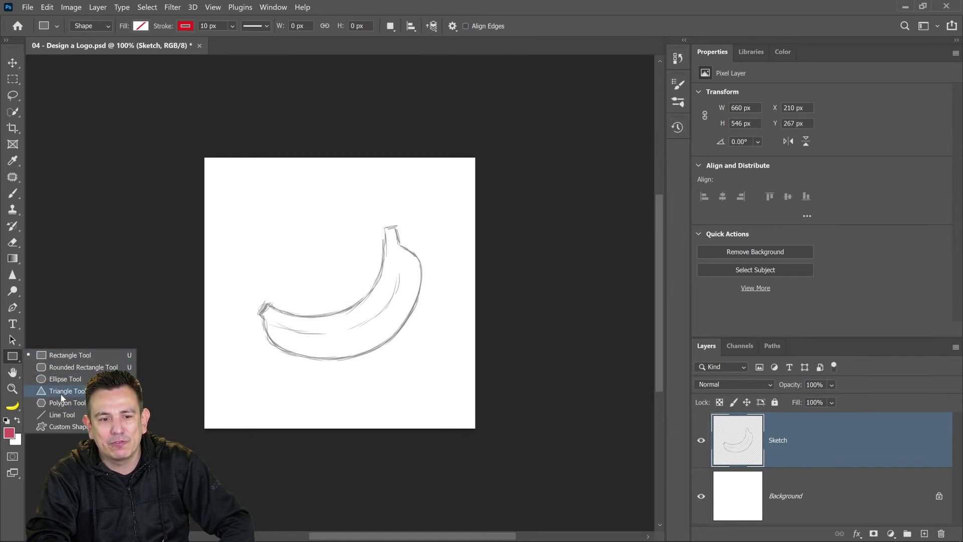
click(219, 335)
key(shift+u)
key(shift+u)
drag(287, 223, 357, 285)
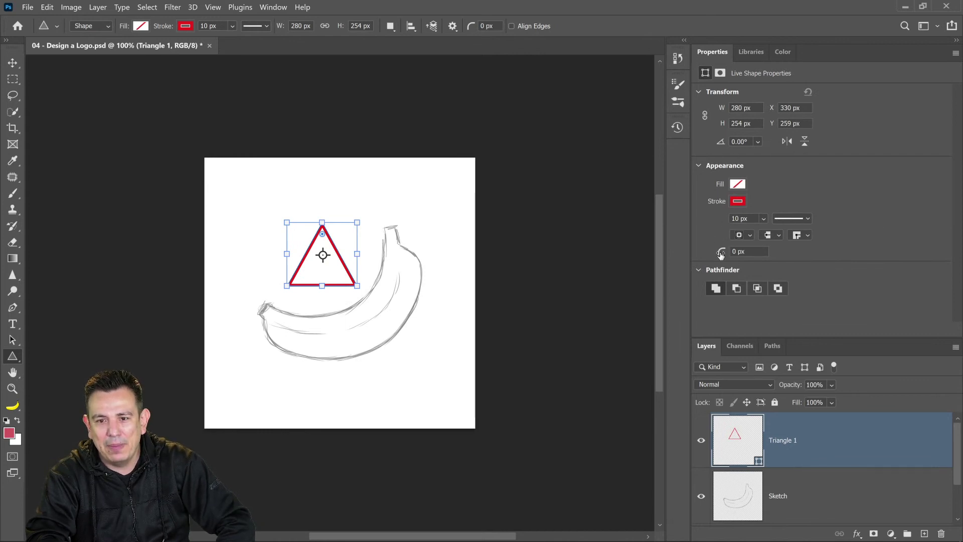
drag(720, 255, 737, 259)
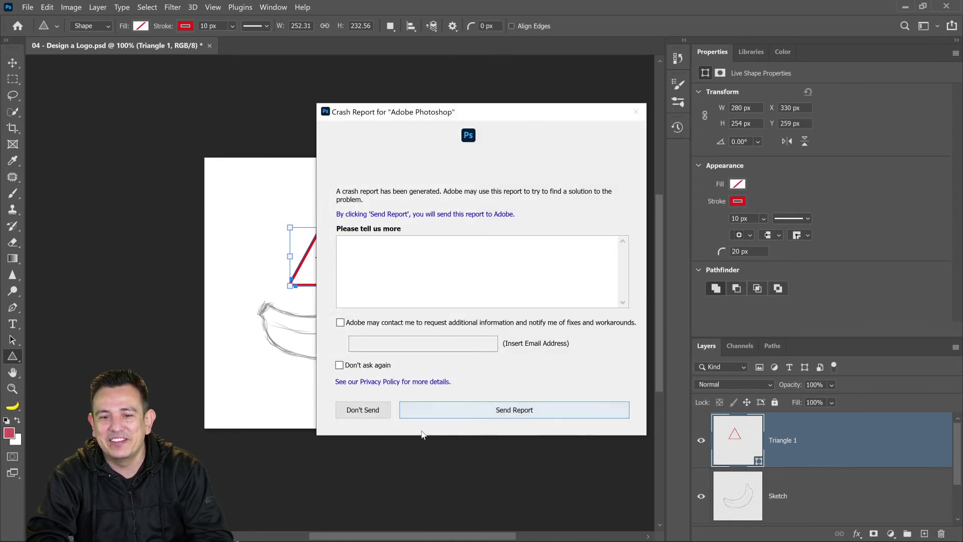
- Decline the crash report and relaunch Photoshop to open '04 - Design a Logo-Recovered.psd'
click(374, 416)
mouse_move(72, 539)
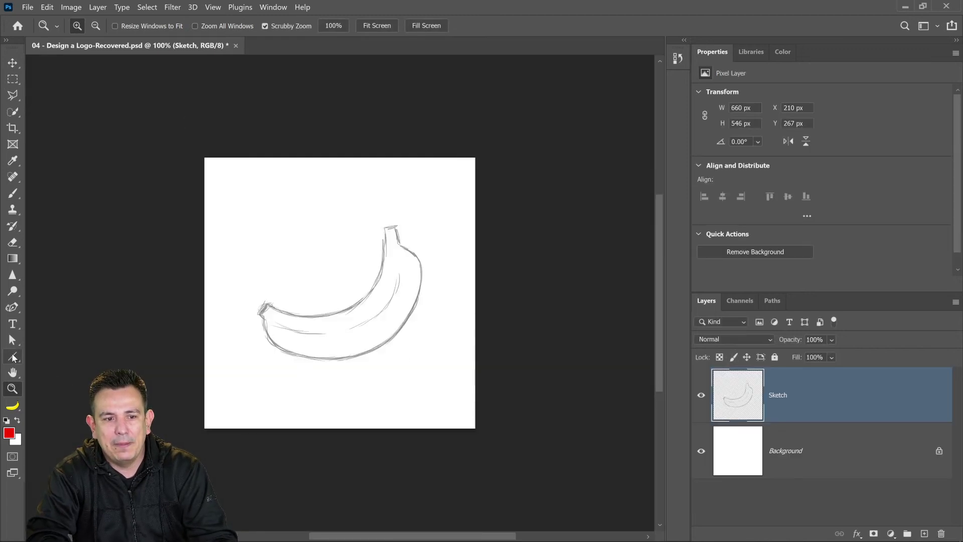
- Draw a large triangle over the banana sketch and round its corners to 93 px
right_click(13, 357)
click(55, 391)
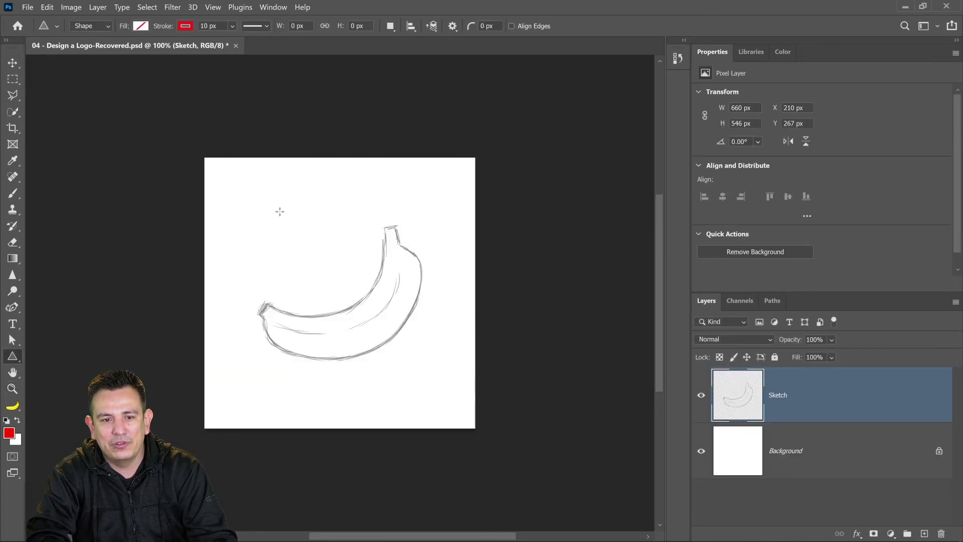
mouse_move(248, 202)
mouse_down()
mouse_move(428, 403)
mouse_move(427, 371)
mouse_up()
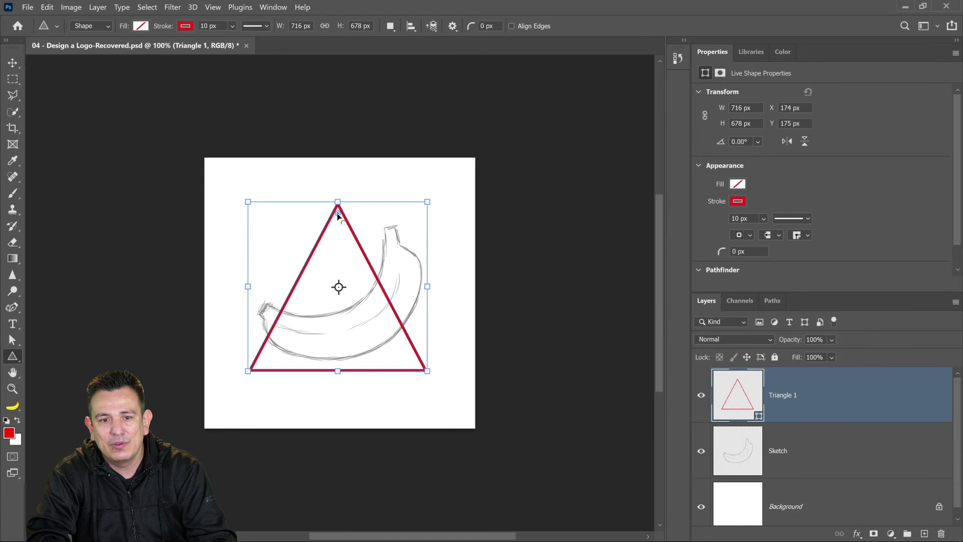
drag(338, 215, 346, 255)
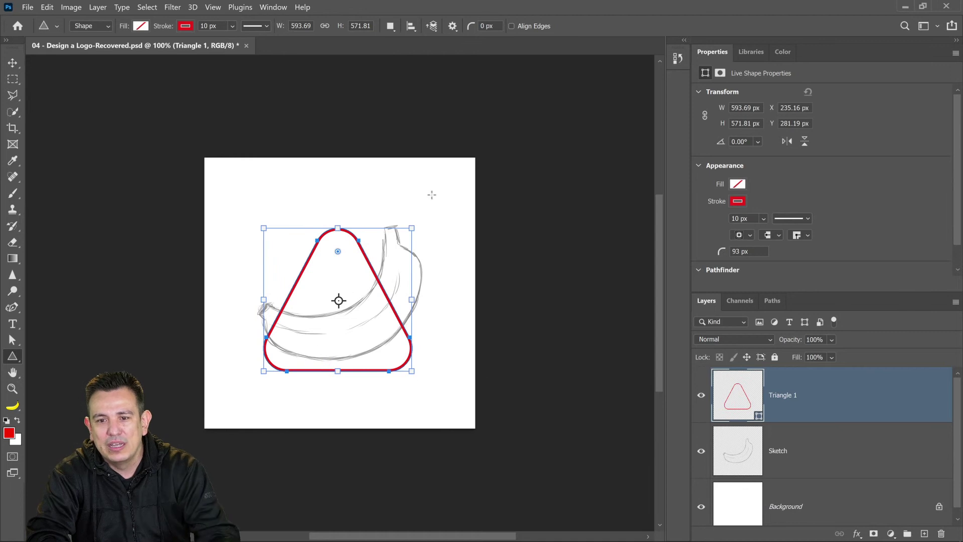
key(m)
click(14, 357)
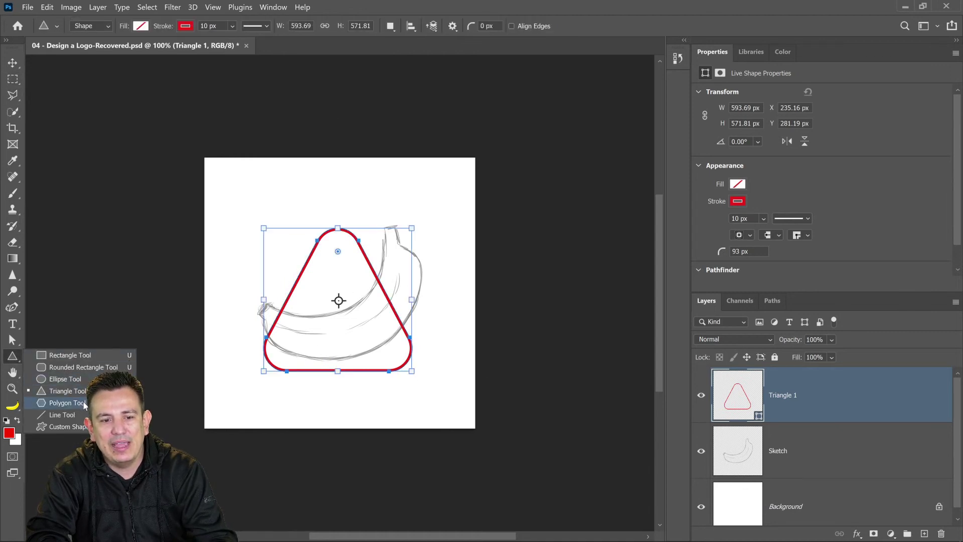
- Draw a polygon over the banana, reduce it to 3 sides and round corners to 28 px
click(67, 402)
drag(235, 202, 374, 340)
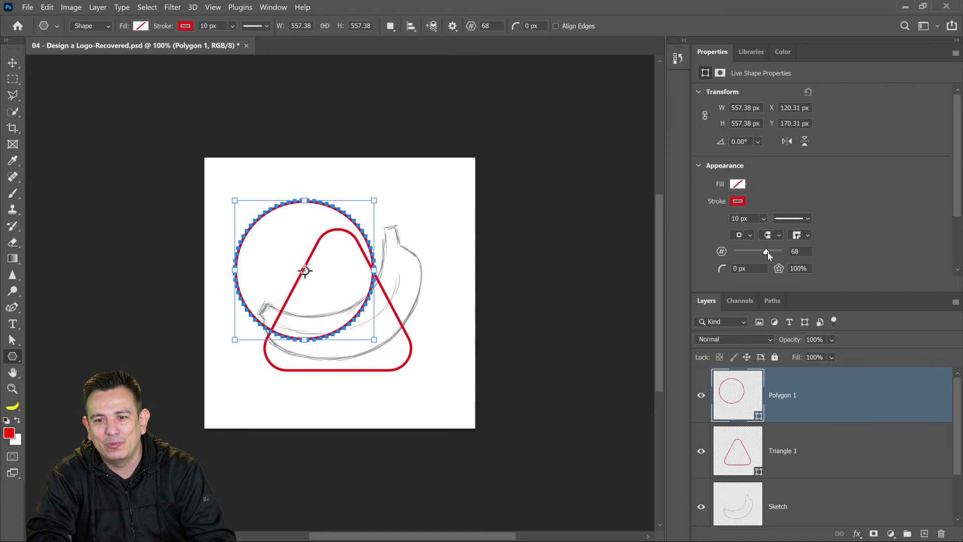
drag(729, 251, 705, 254)
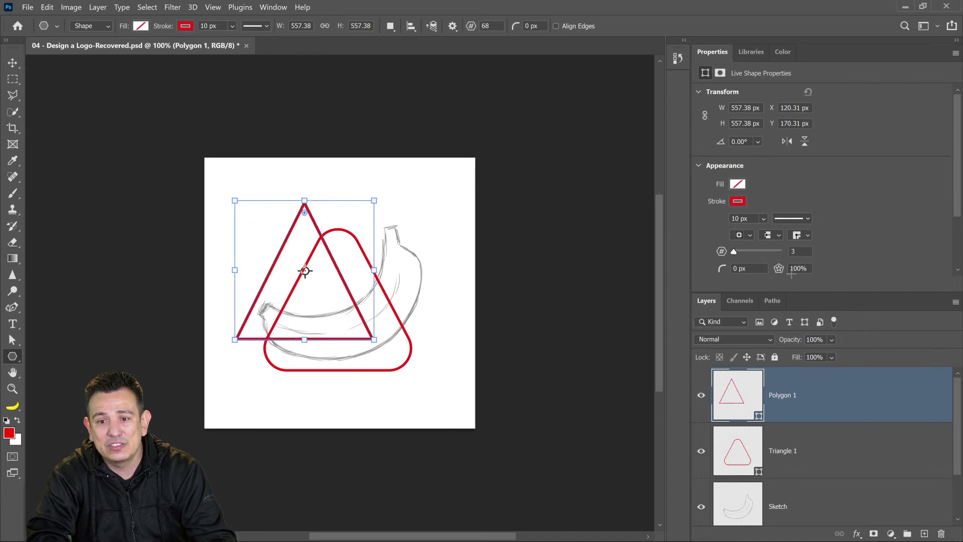
mouse_move(720, 271)
mouse_down()
mouse_move(774, 271)
mouse_move(716, 269)
mouse_move(734, 277)
mouse_up()
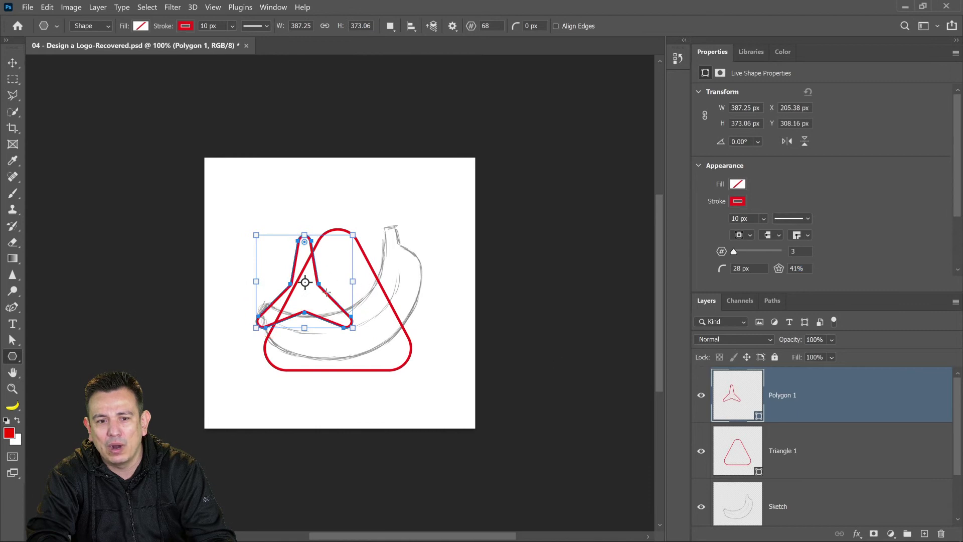
- Move the star to the canvas's upper left and set its star ratio to about 42%
click(13, 59)
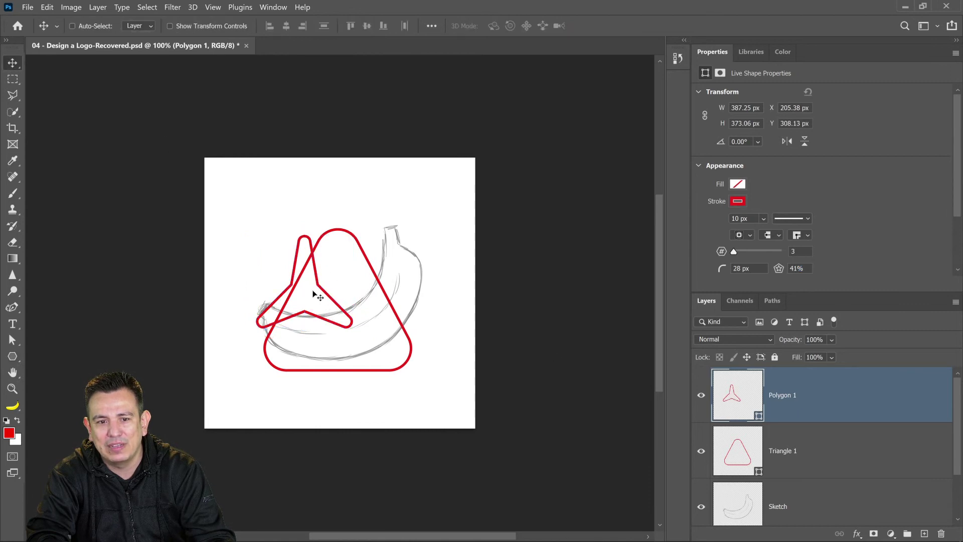
drag(296, 265, 250, 202)
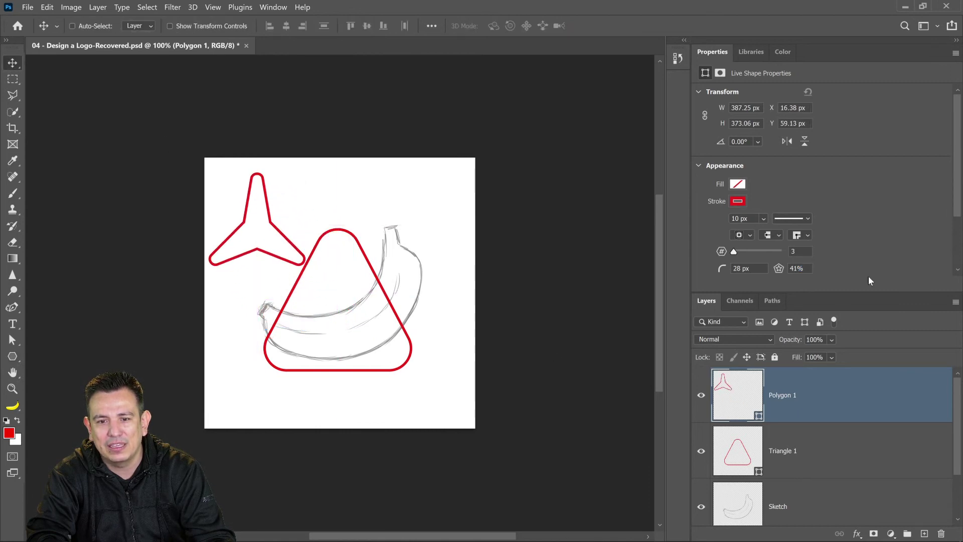
click(12, 339)
click(230, 252)
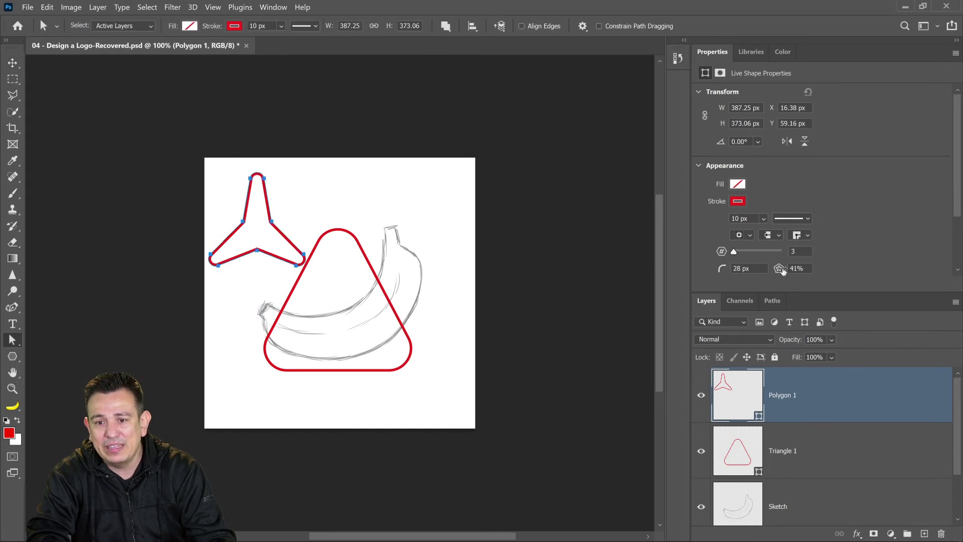
click(781, 269)
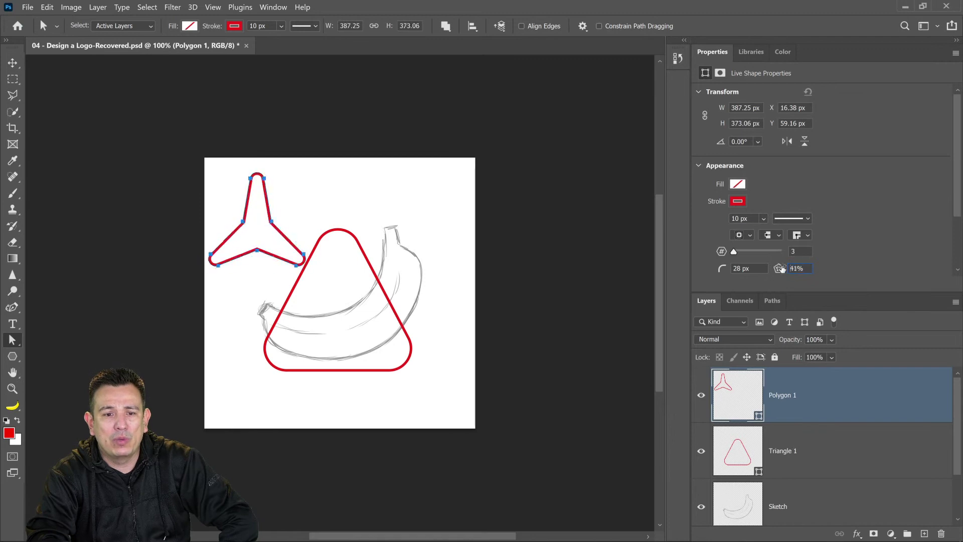
drag(780, 269, 785, 270)
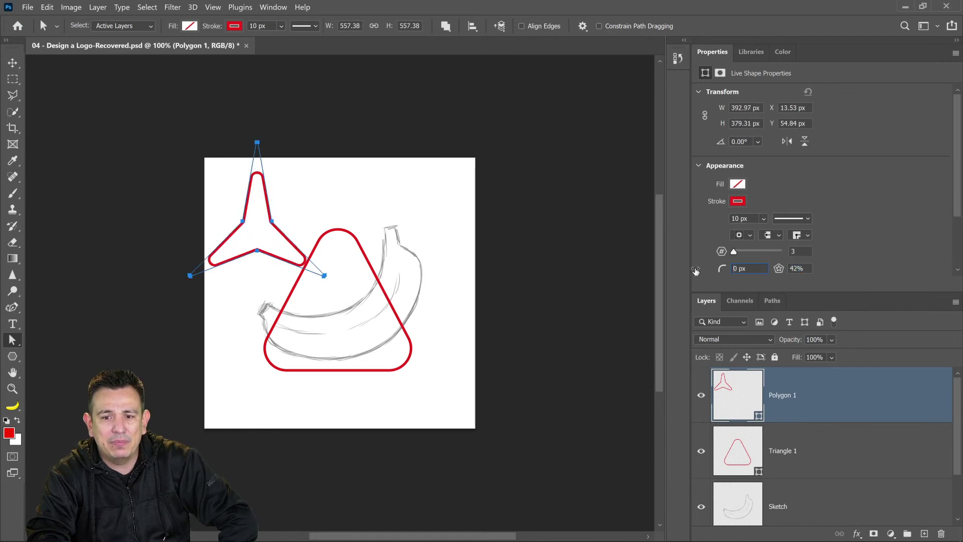